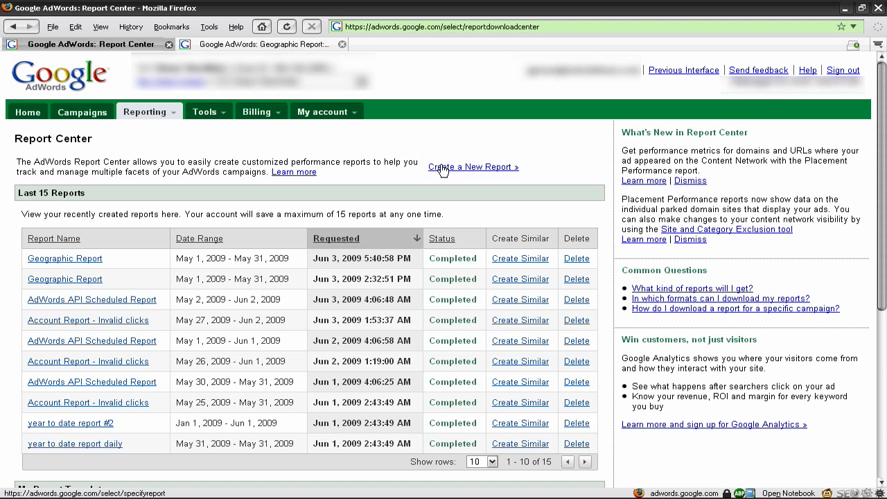
Open the Create Report page from the AdWords Report Center
click(443, 169)
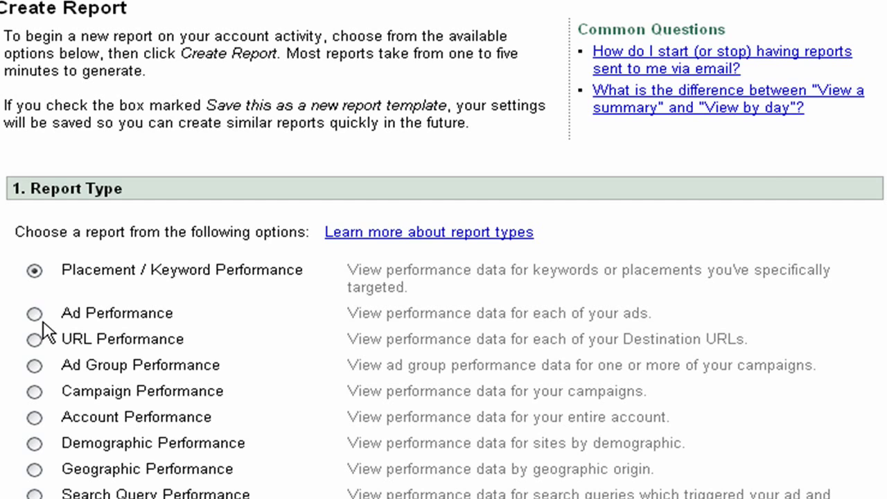
Set the report type to Ad Performance, keep the Last month date range, and show column options
click(36, 313)
scroll(43, 328, down, 5)
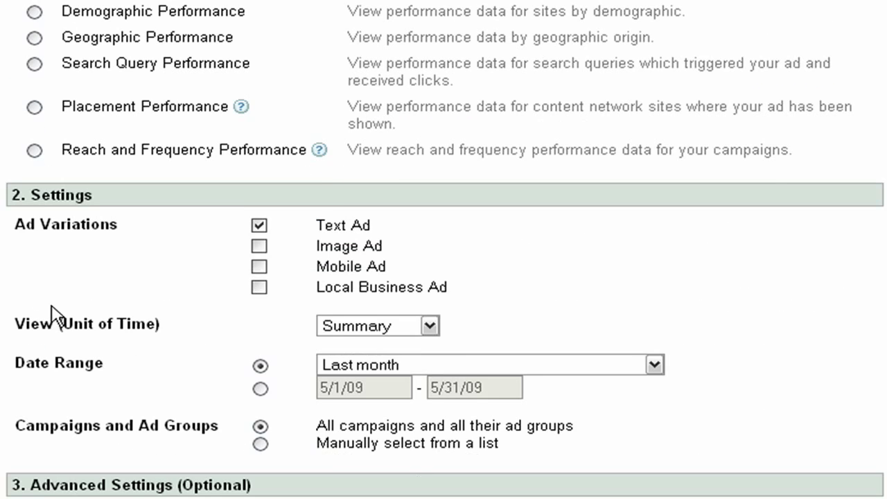
scroll(52, 308, down, 4)
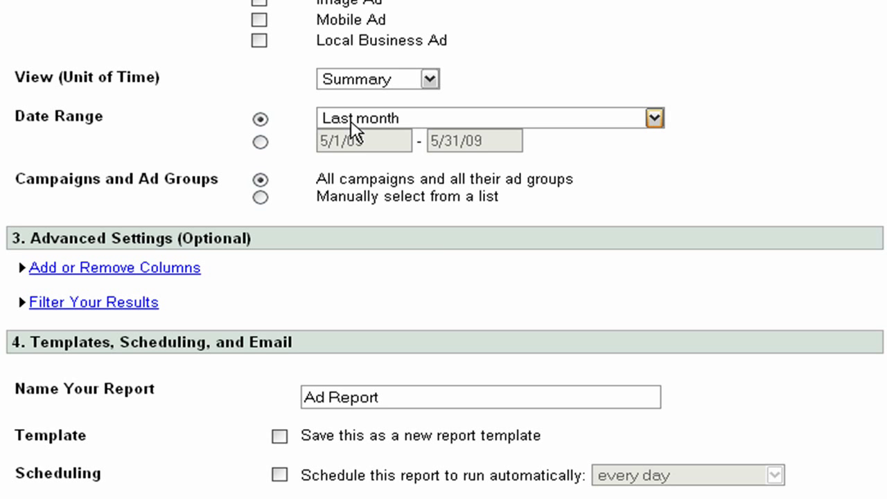
click(351, 121)
click(350, 120)
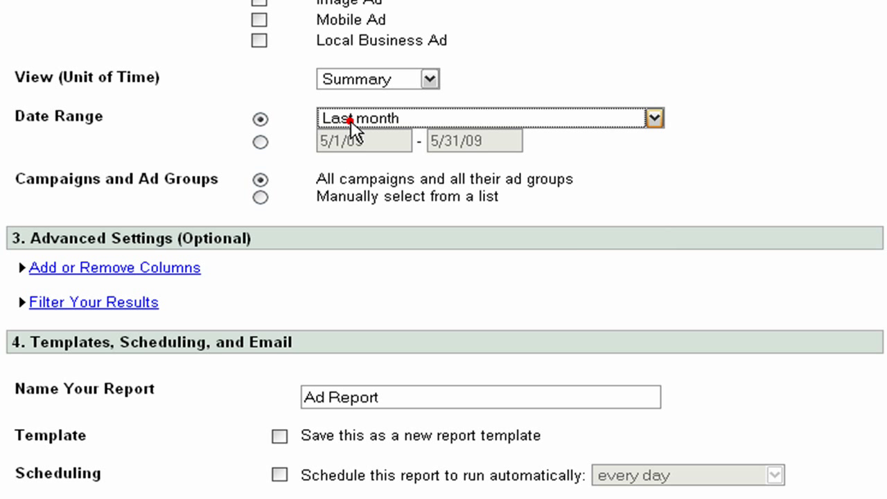
click(159, 268)
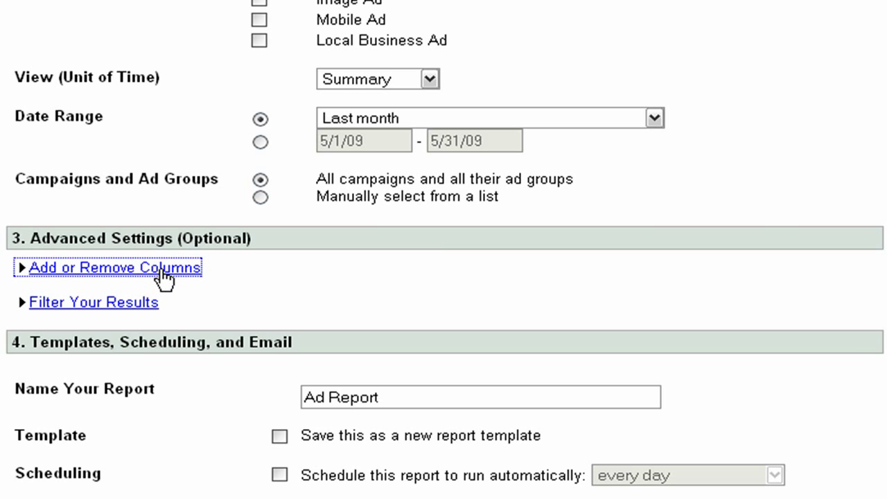
Add the Conversions and Cost/Conv. (1-per-click) columns and create the Ad Report
scroll(158, 277, down, 4)
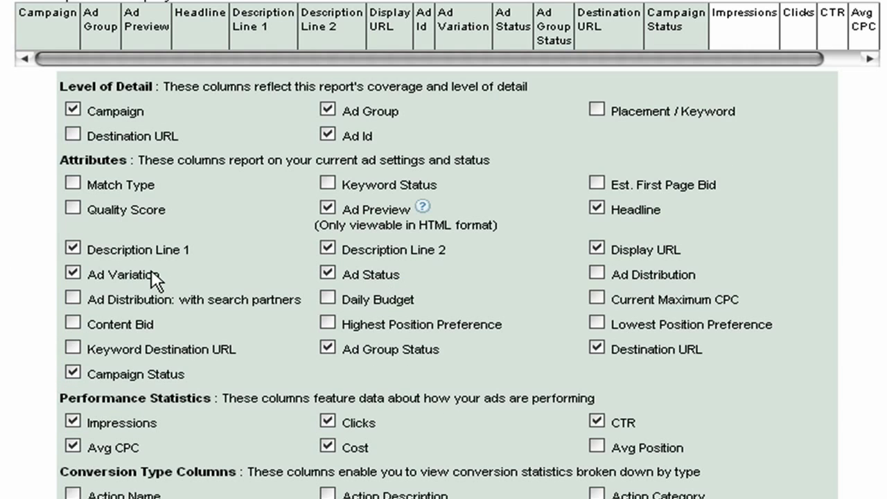
scroll(153, 277, down, 2)
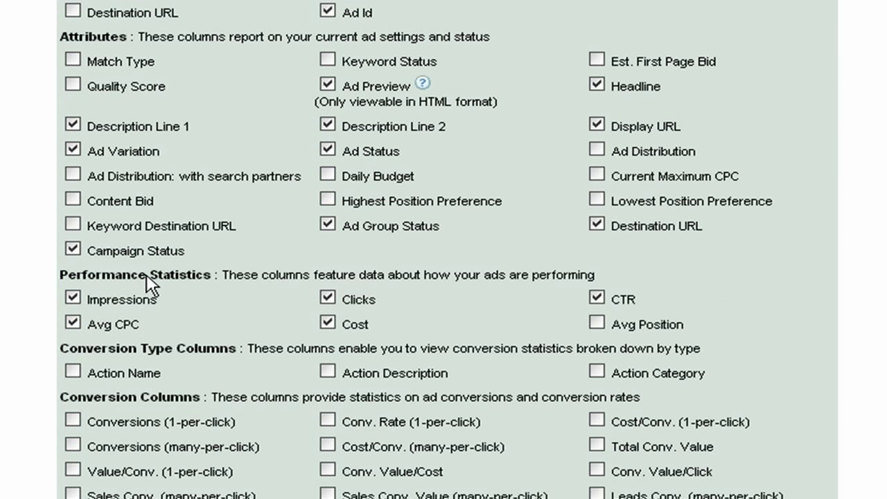
click(73, 421)
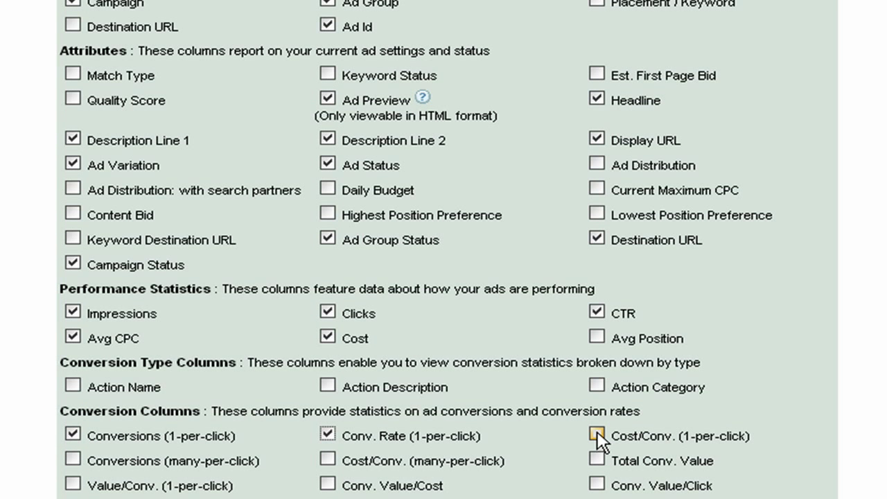
click(597, 431)
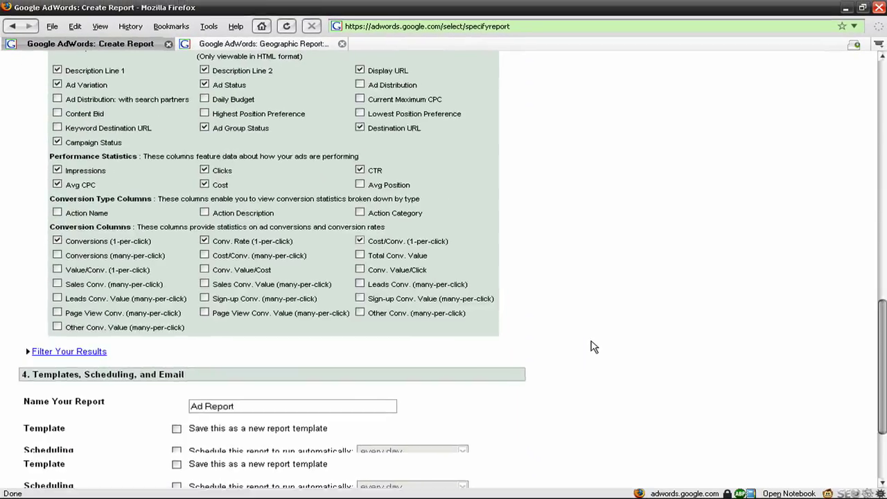
scroll(590, 346, down, 5)
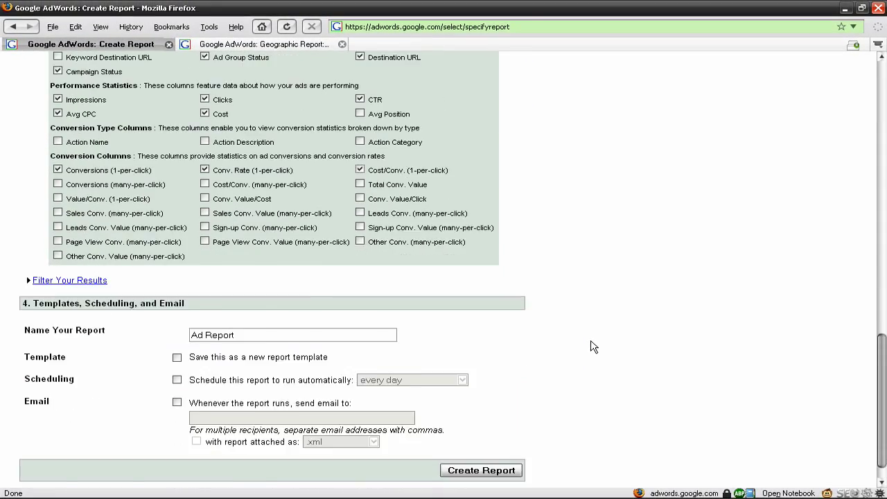
click(494, 438)
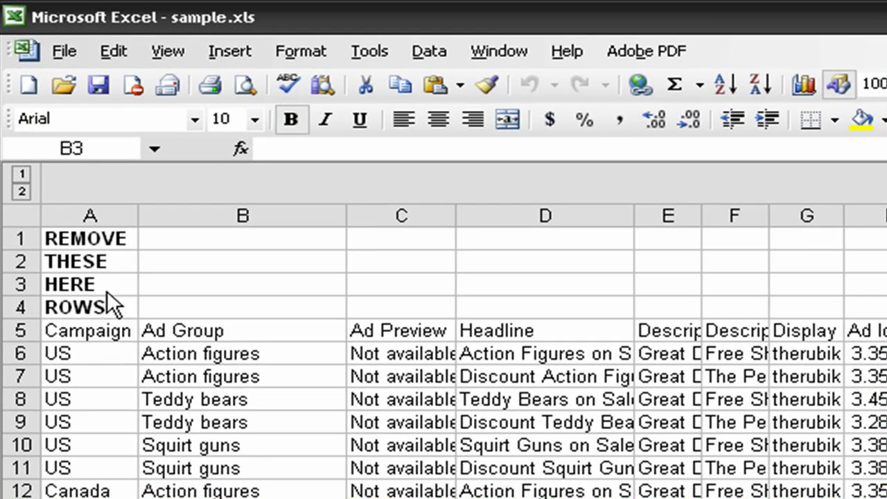
Delete the four filler rows above the header row
click(76, 239)
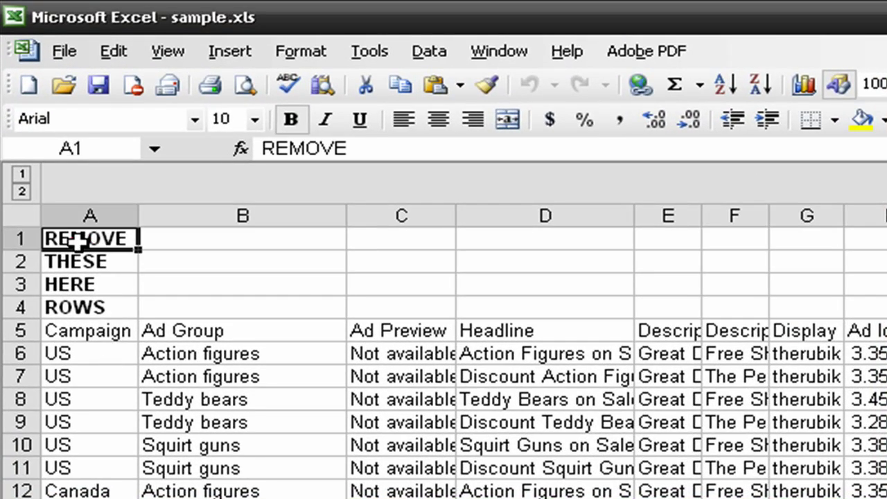
drag(77, 239, 76, 307)
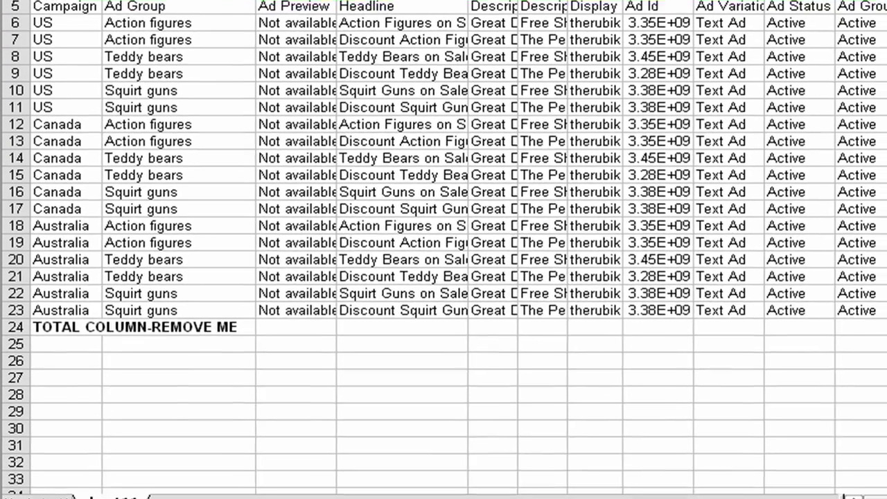
key(ctrl+minus)
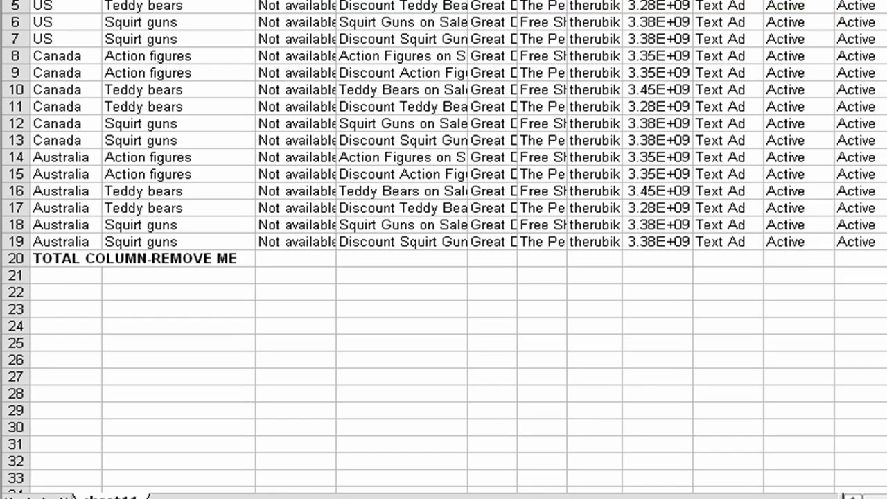
Delete the TOTAL COLUMN-REMOVE ME row below the data
click(58, 258)
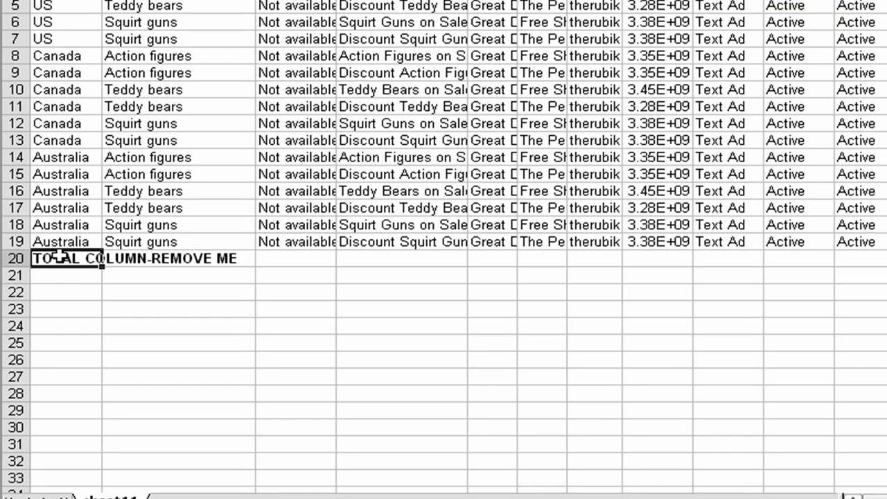
key(shift+space)
key(ctrl+minus)
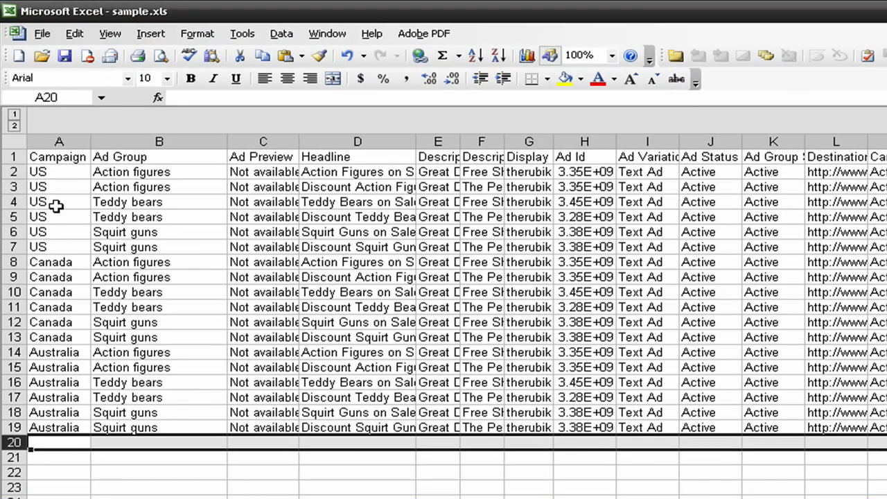
click(56, 186)
click(56, 186)
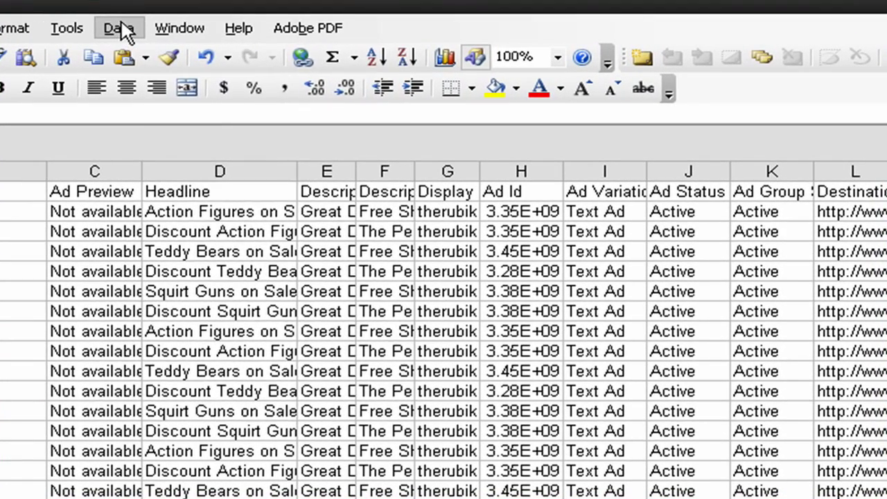
Run the PivotTable and PivotChart wizard on range $A$1:$S$19 to create an empty pivot table
click(284, 33)
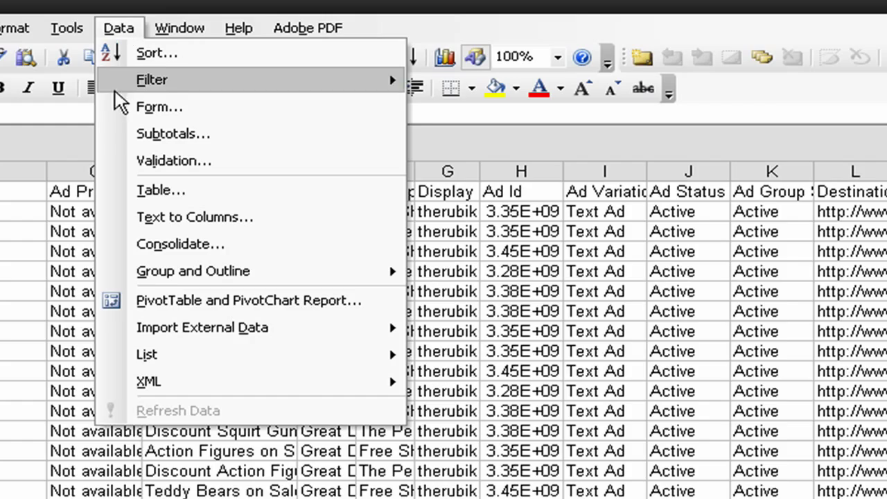
click(115, 296)
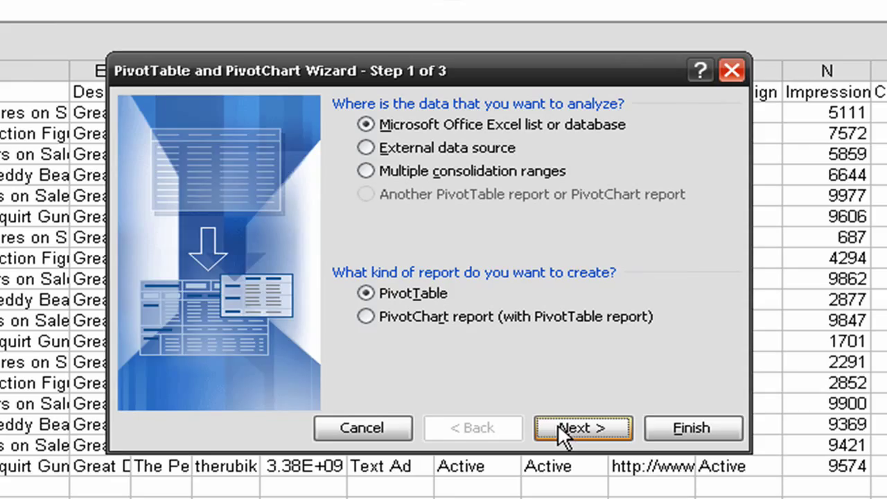
click(544, 281)
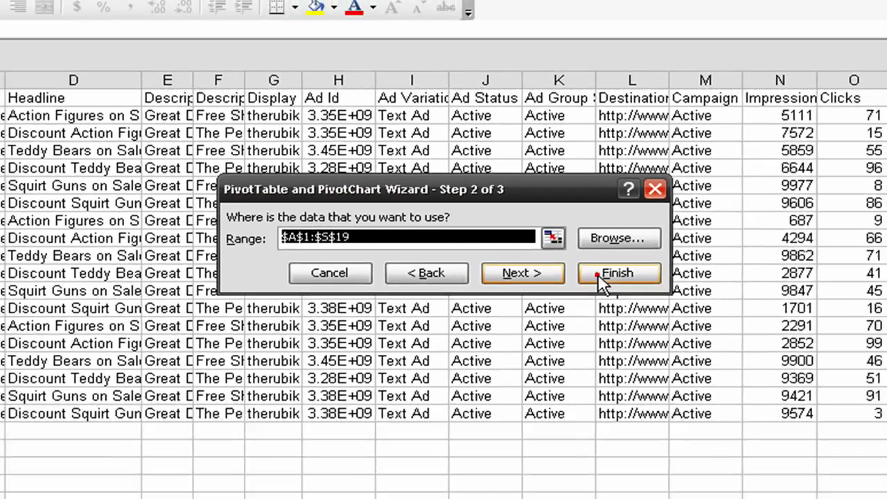
click(627, 299)
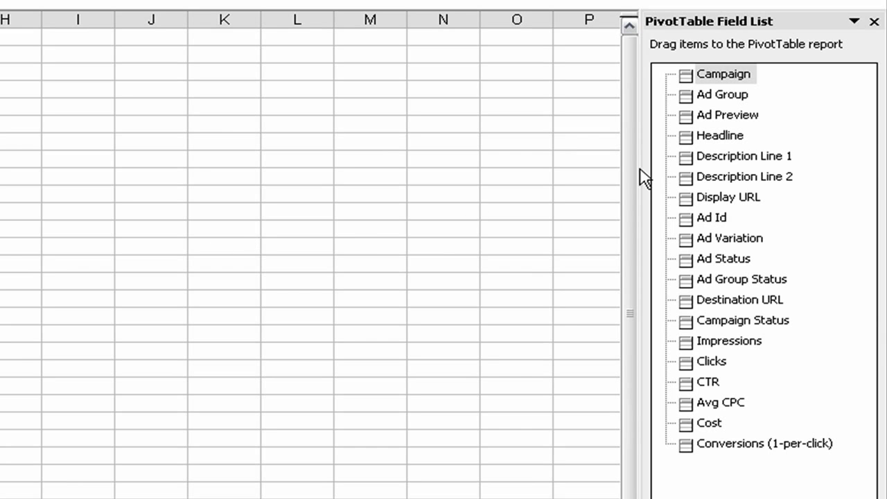
Make Headline the row field, sum Cost, and sort headlines by total cost descending
drag(708, 135, 508, 142)
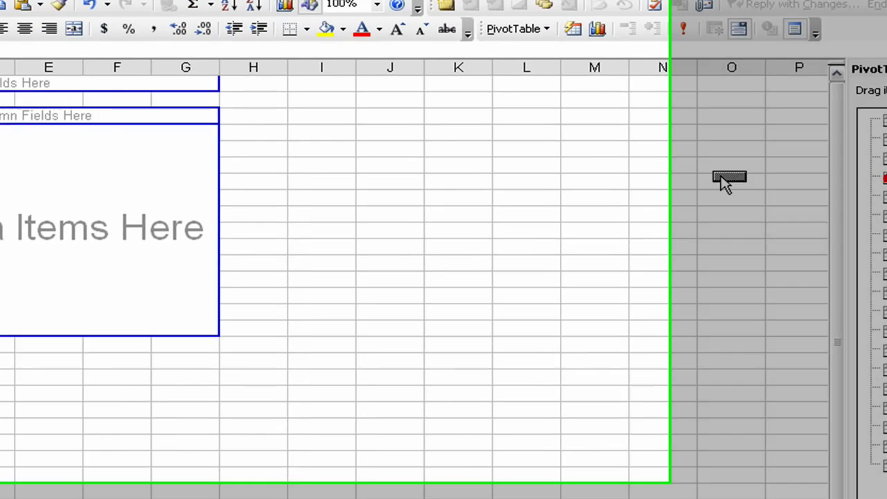
drag(724, 182, 54, 222)
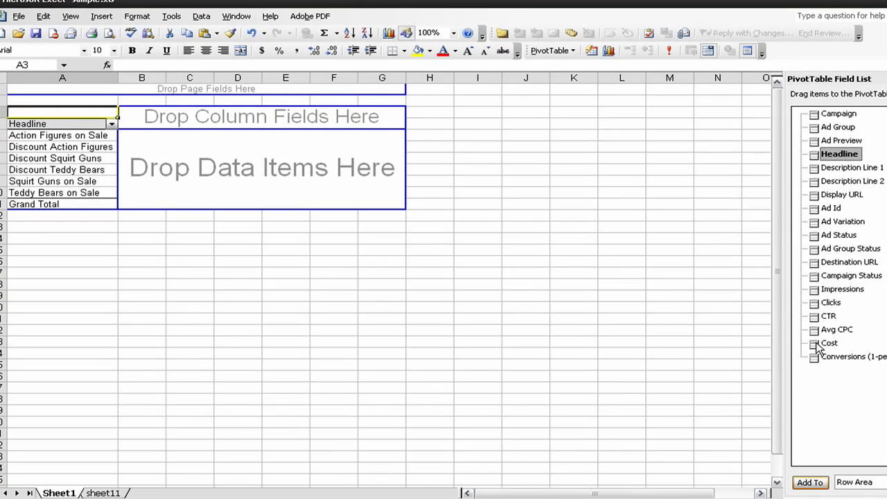
click(818, 344)
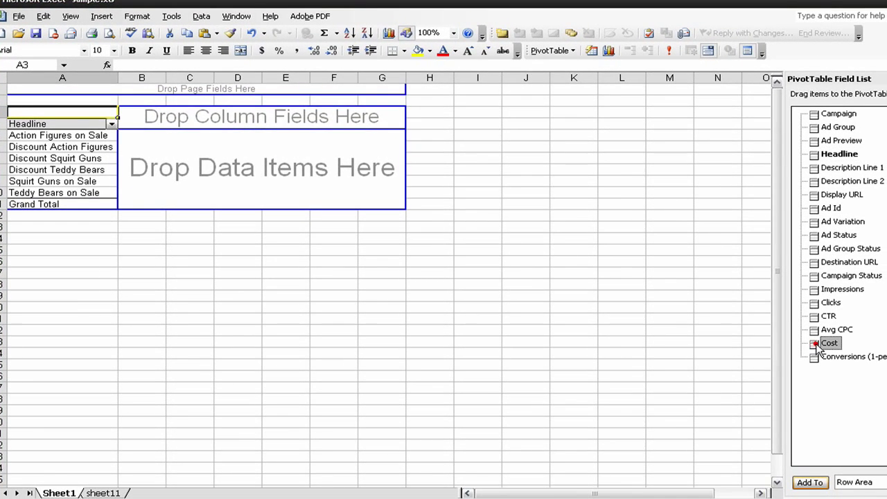
drag(812, 348, 208, 172)
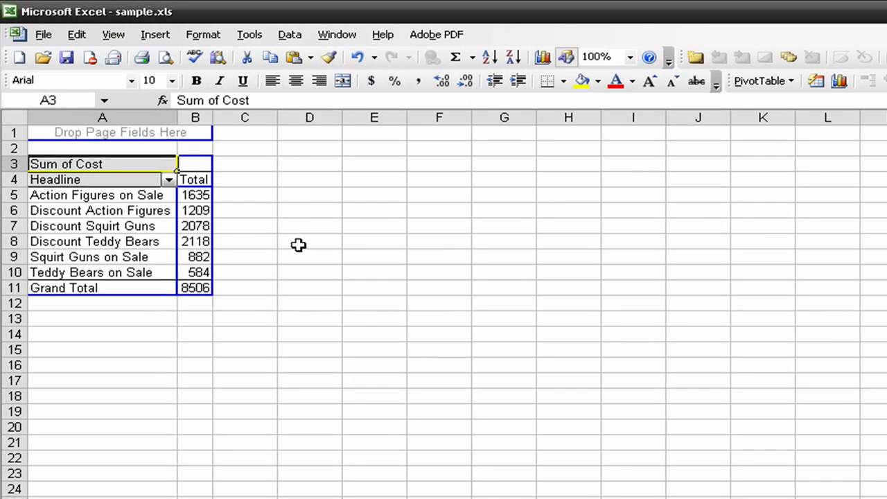
click(197, 195)
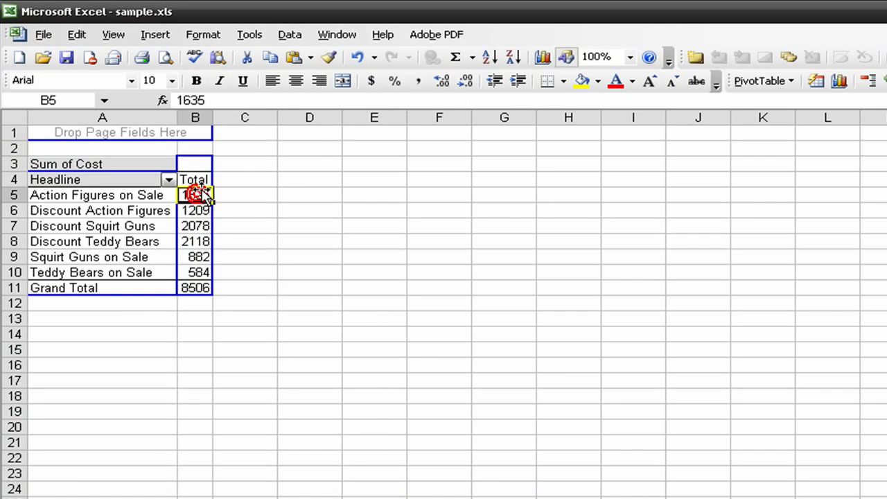
click(512, 57)
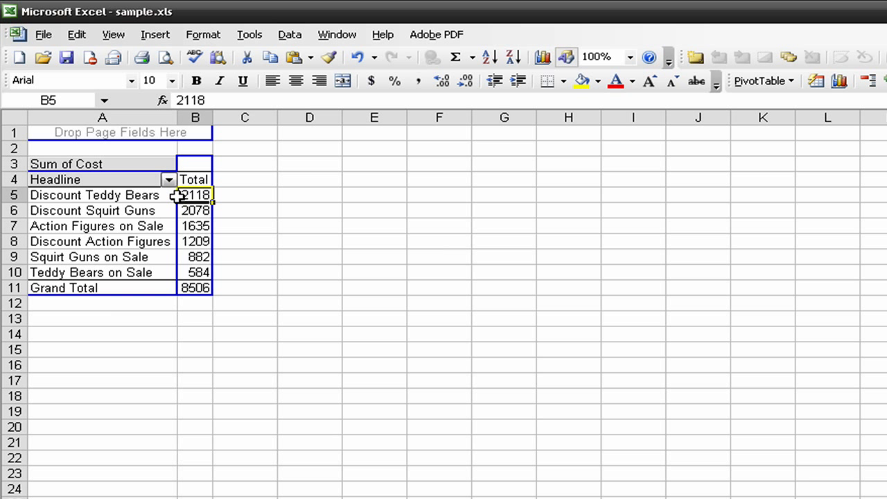
Remove Sum of Cost from the pivot table's data area
click(119, 164)
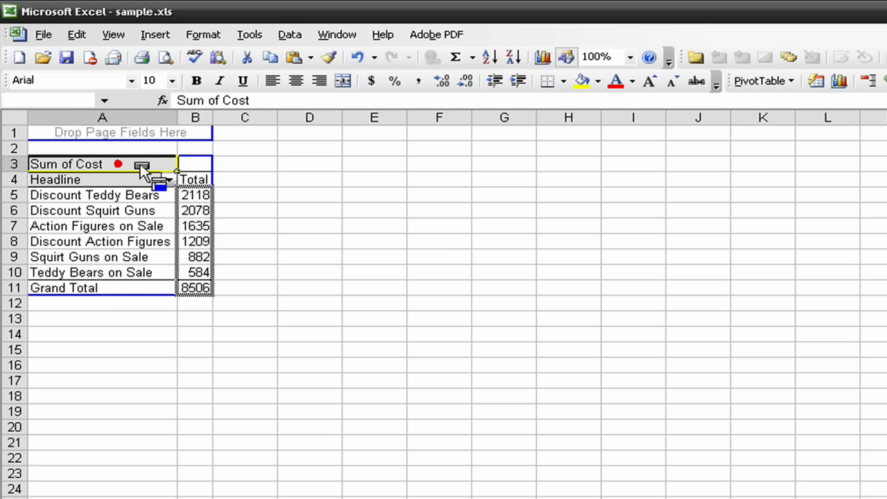
key(Delete)
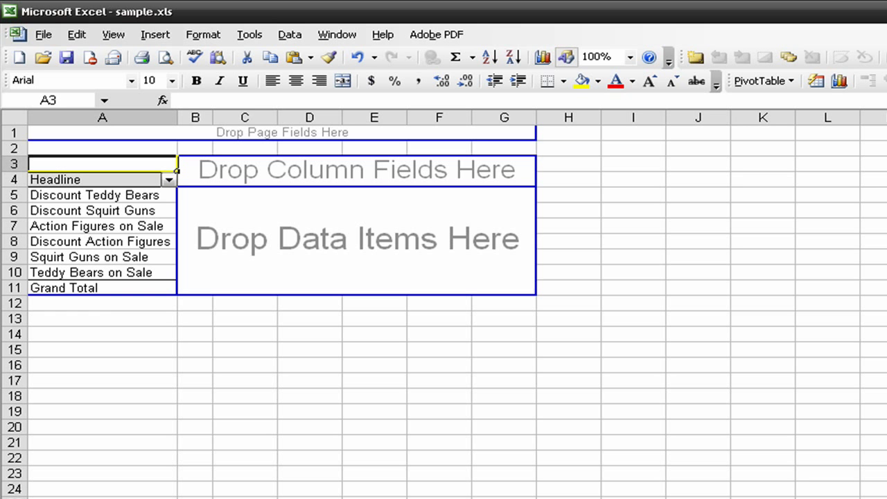
click(406, 206)
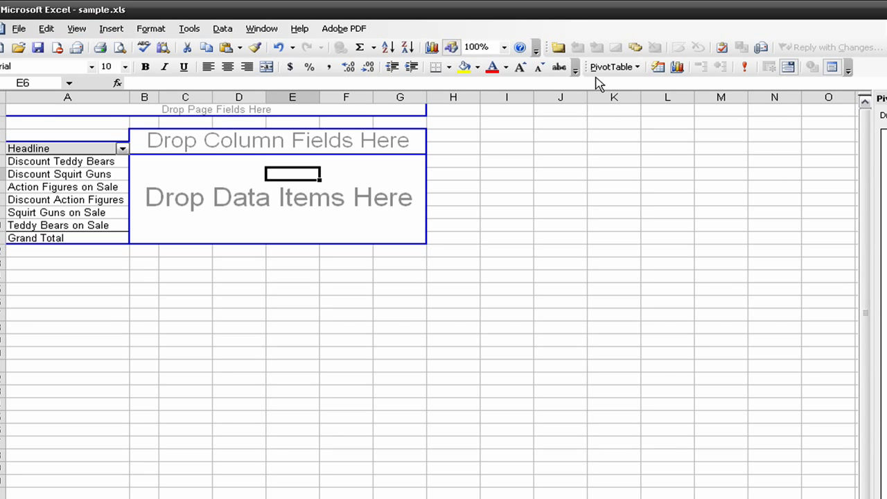
Bring up the PivotTable Formulas submenu with a headline row label selected
click(600, 67)
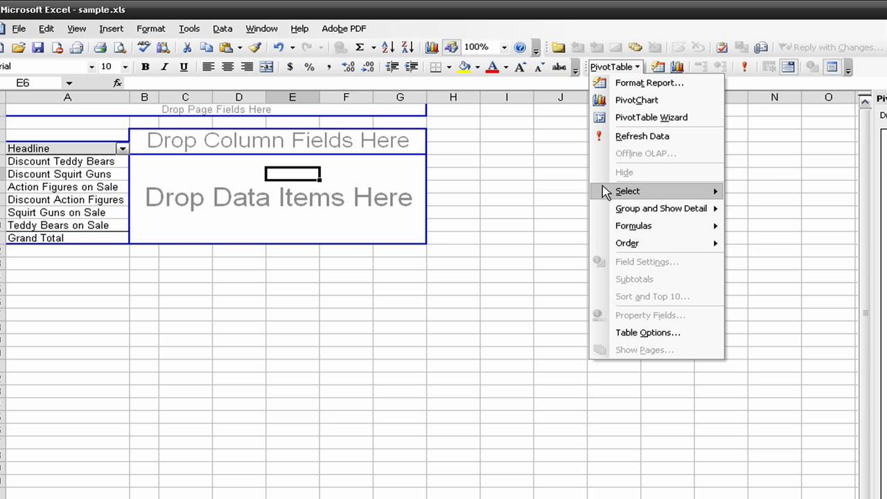
mouse_move(604, 228)
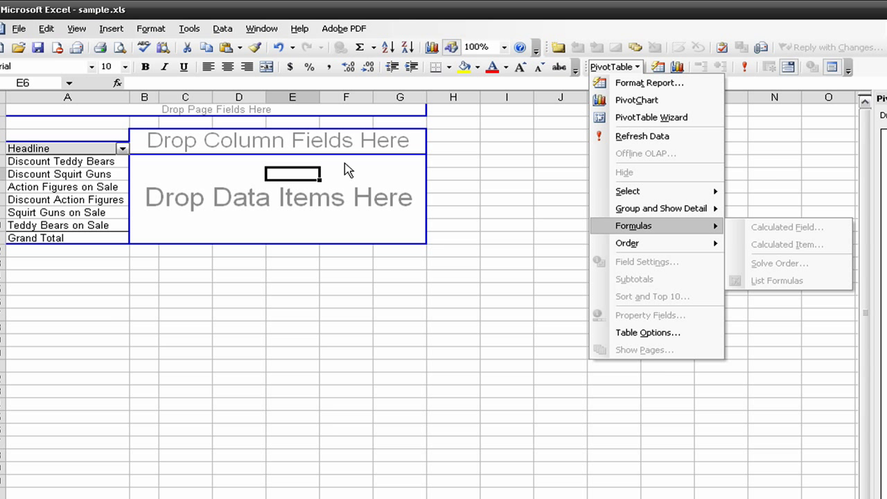
click(61, 163)
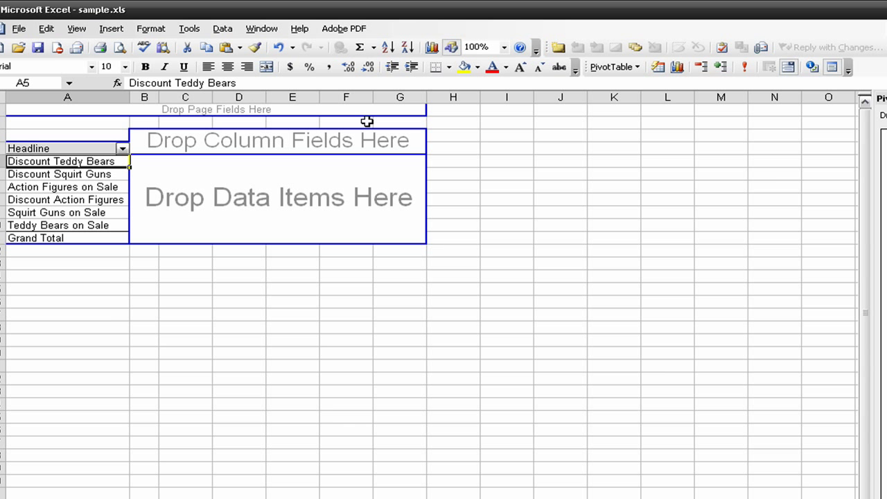
click(601, 66)
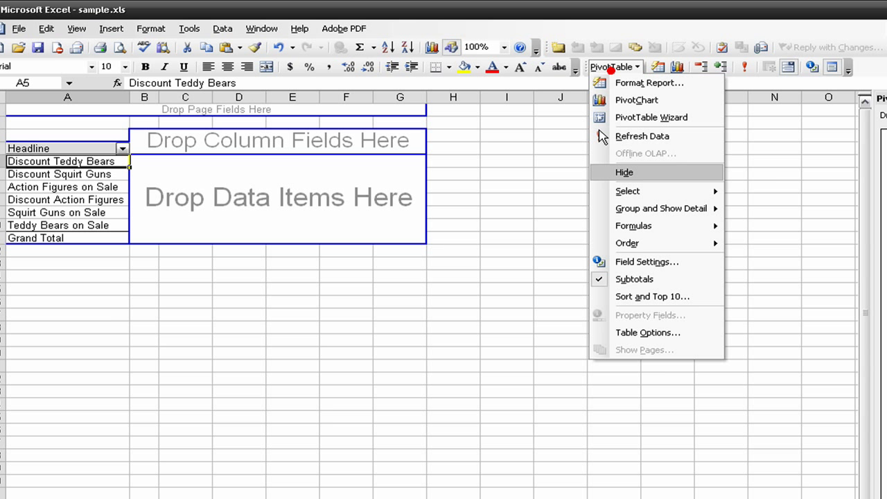
mouse_move(594, 230)
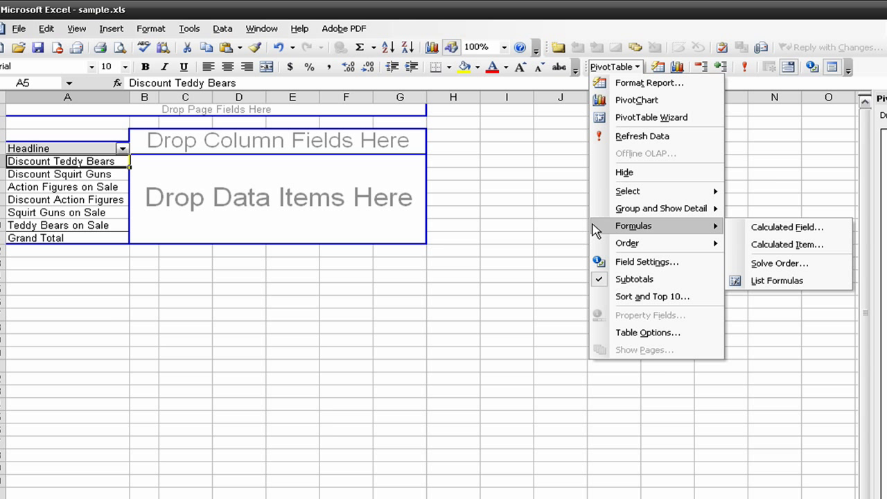
Create calculated field ConvRate with formula ='Conversions (1-per-click)'/Clicks
click(733, 231)
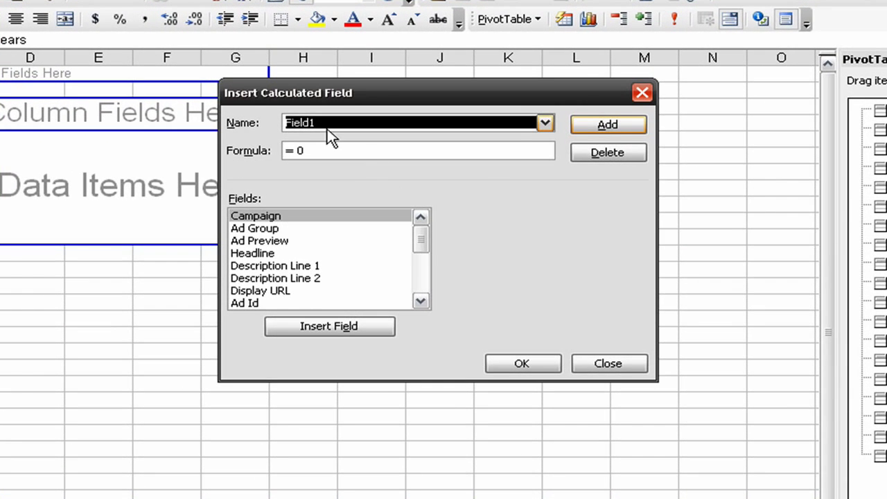
text(ConvRate)
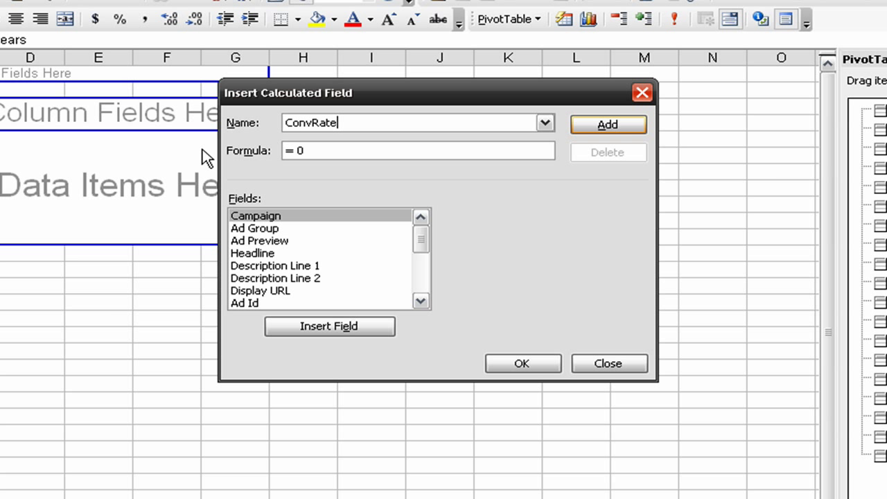
double_click(296, 149)
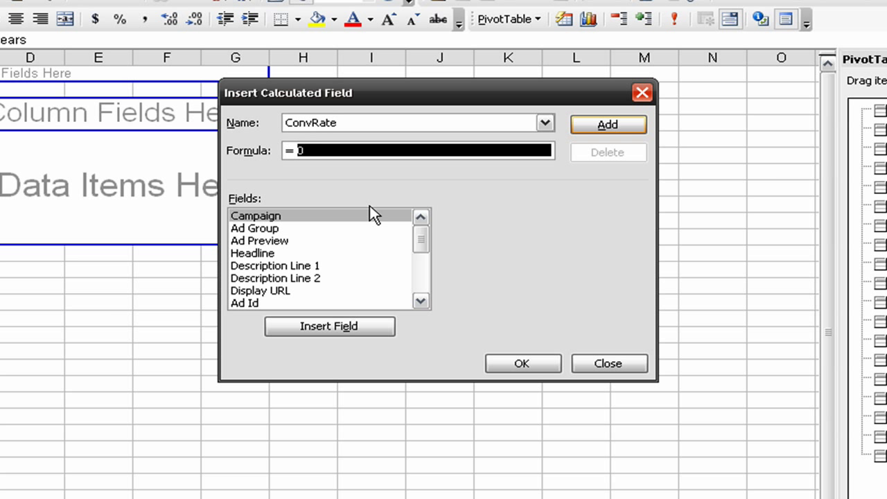
scroll(418, 279, down, 2)
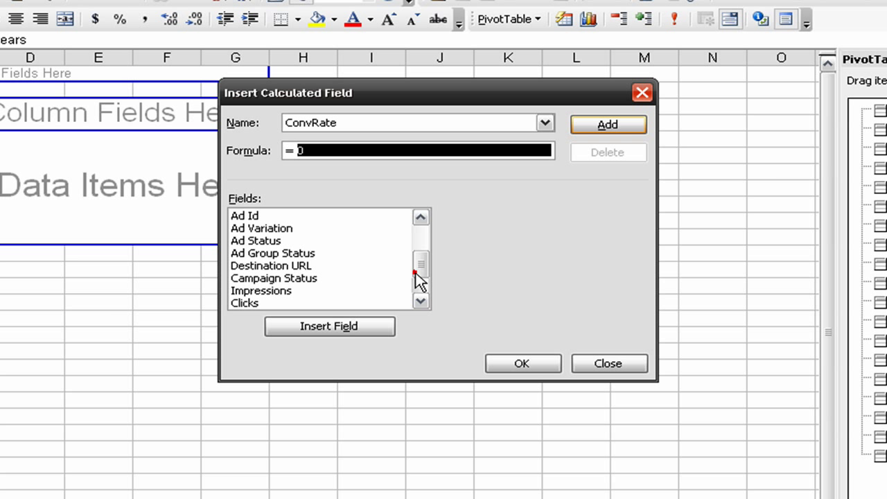
drag(418, 279, 417, 284)
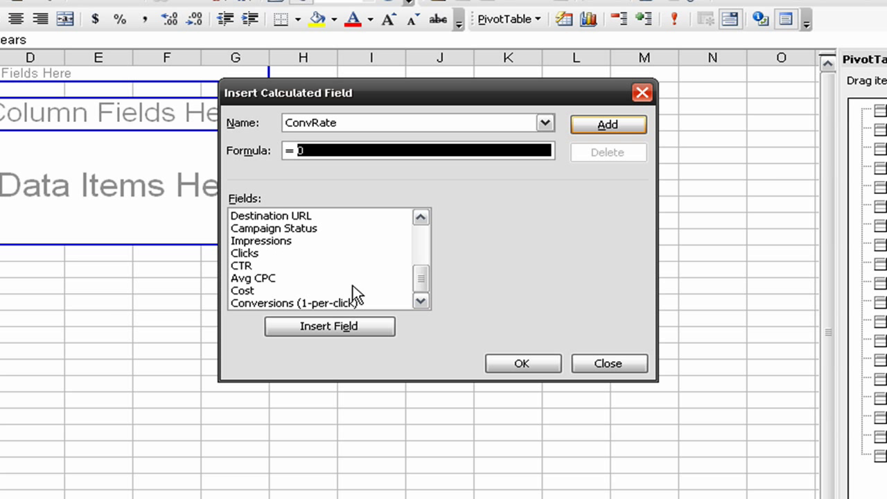
click(333, 302)
double_click(333, 302)
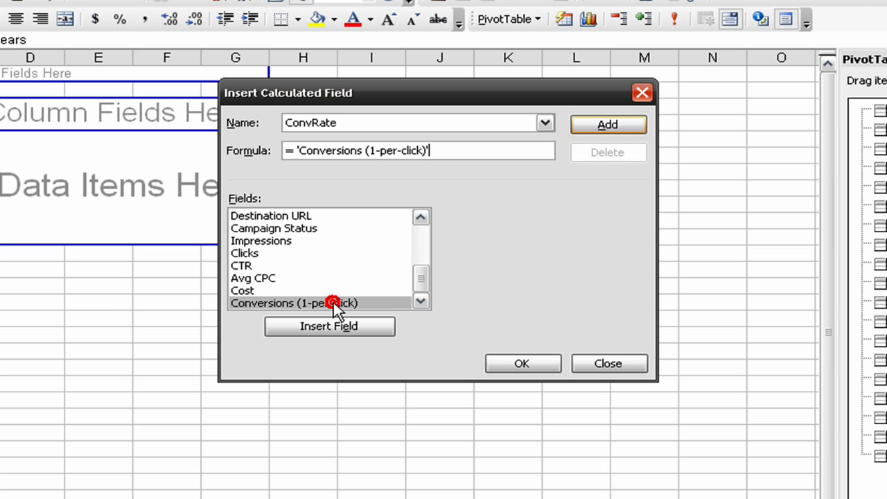
text(/)
drag(337, 266, 336, 248)
double_click(335, 248)
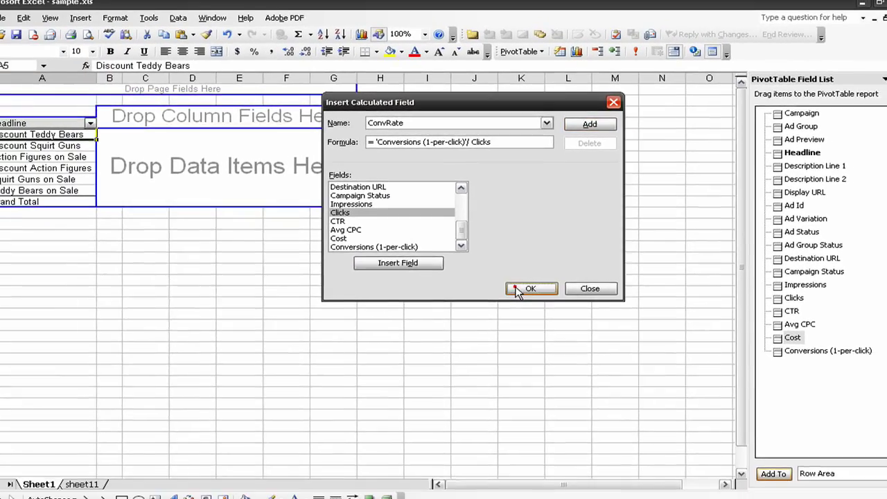
click(505, 349)
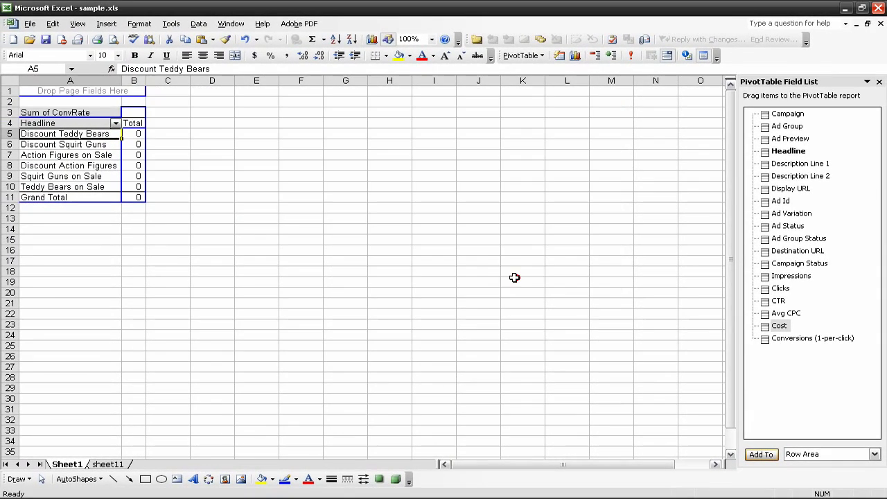
Format the Sum of ConvRate values as Percentage with 1 decimal place
click(133, 132)
right_click(133, 132)
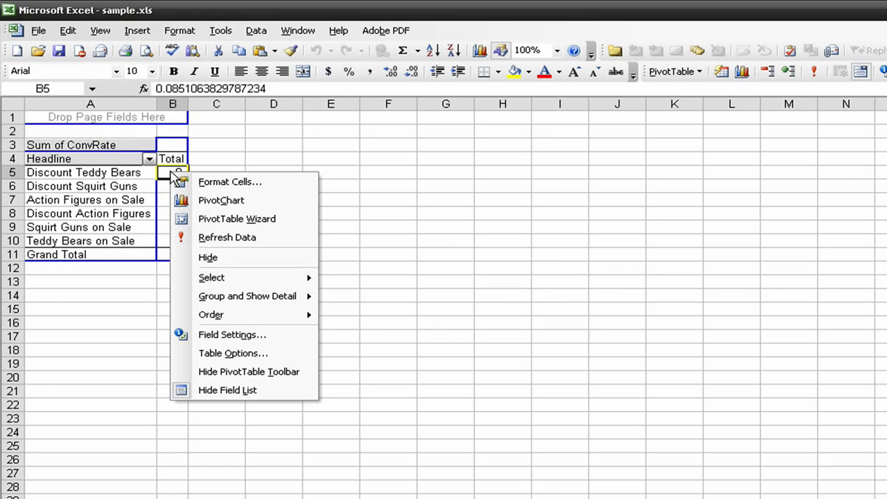
click(202, 334)
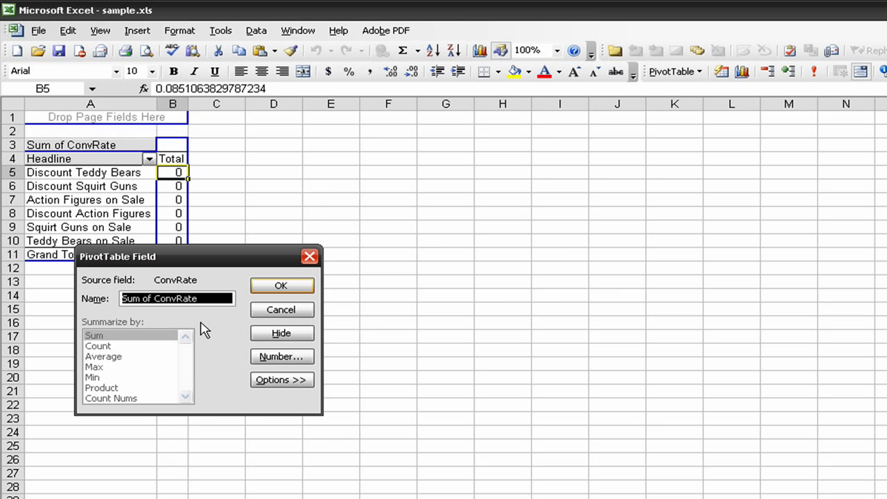
click(257, 357)
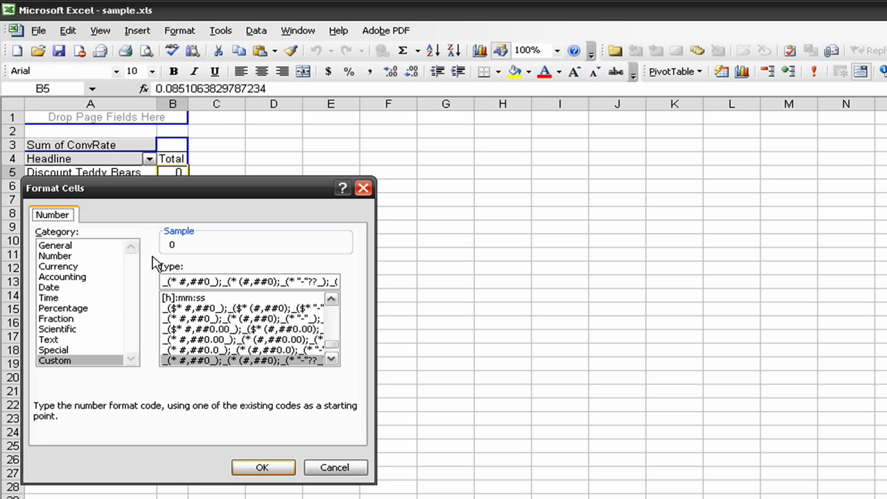
click(69, 308)
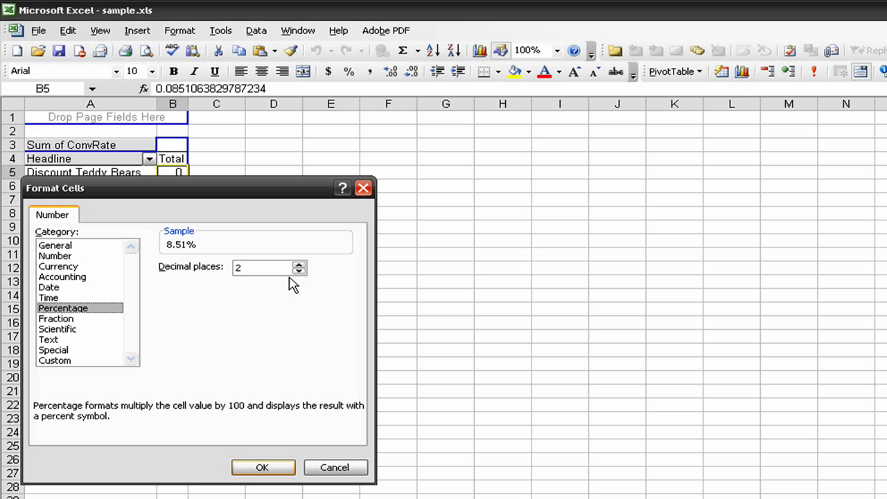
click(297, 271)
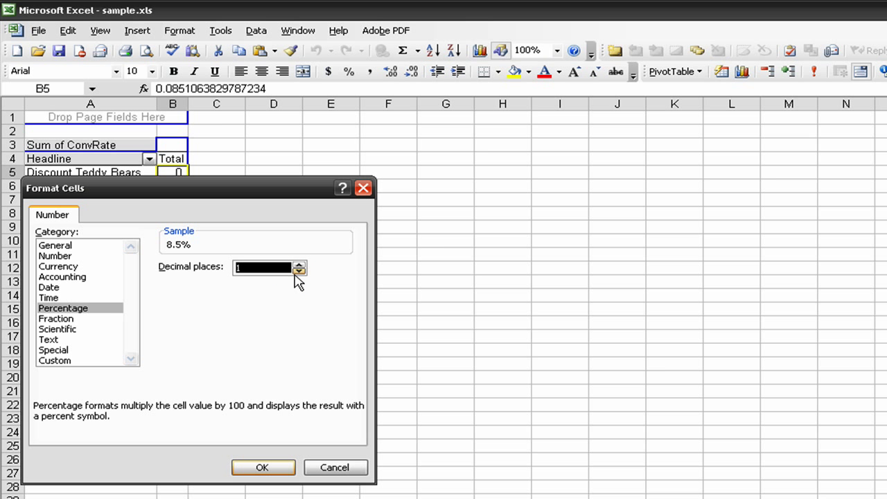
click(246, 469)
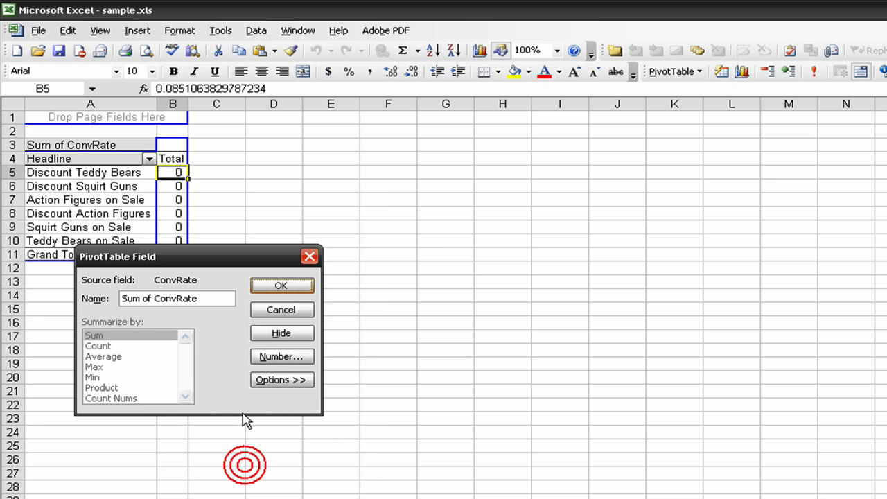
click(255, 288)
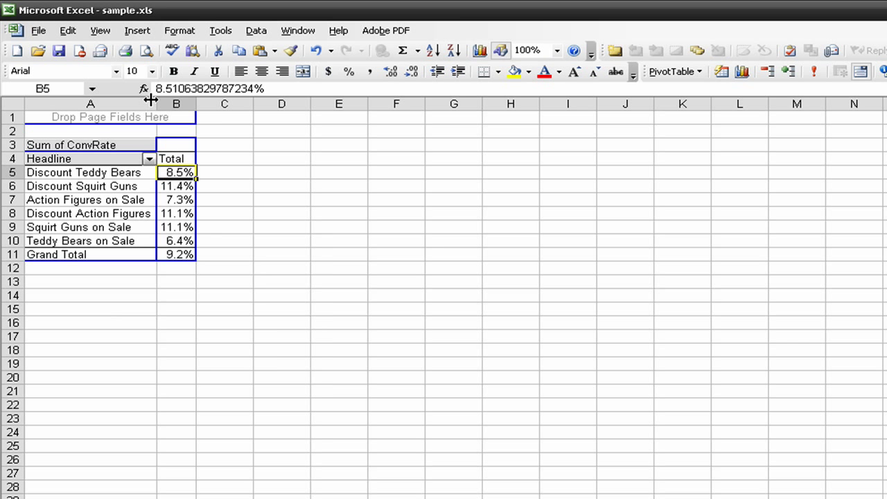
Sort headlines by ConvRate descending and widen column A to fit headline names
drag(150, 100, 212, 100)
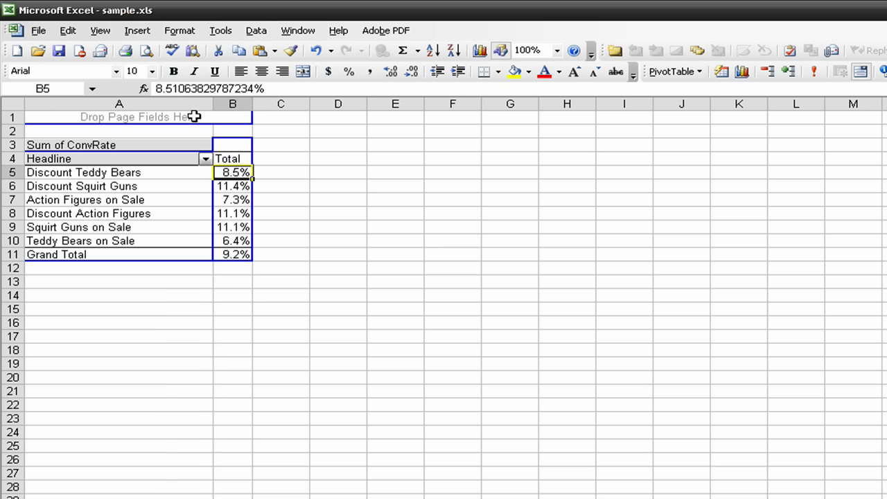
click(453, 52)
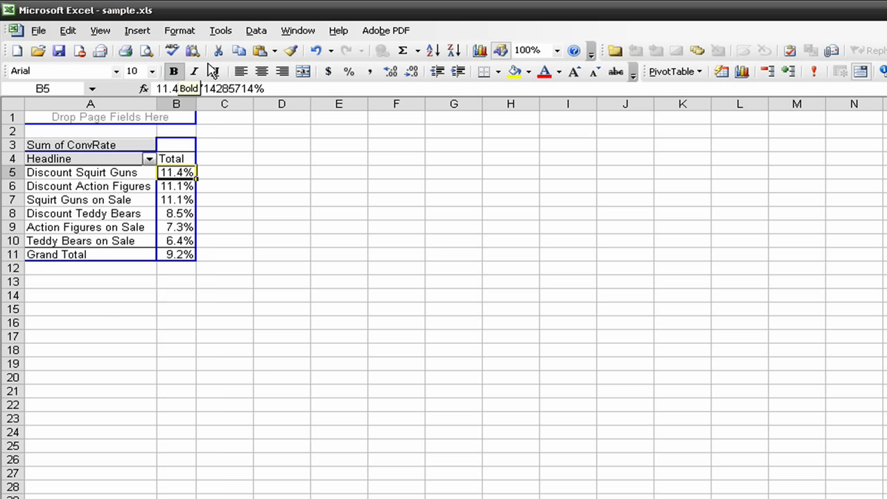
drag(156, 103, 242, 103)
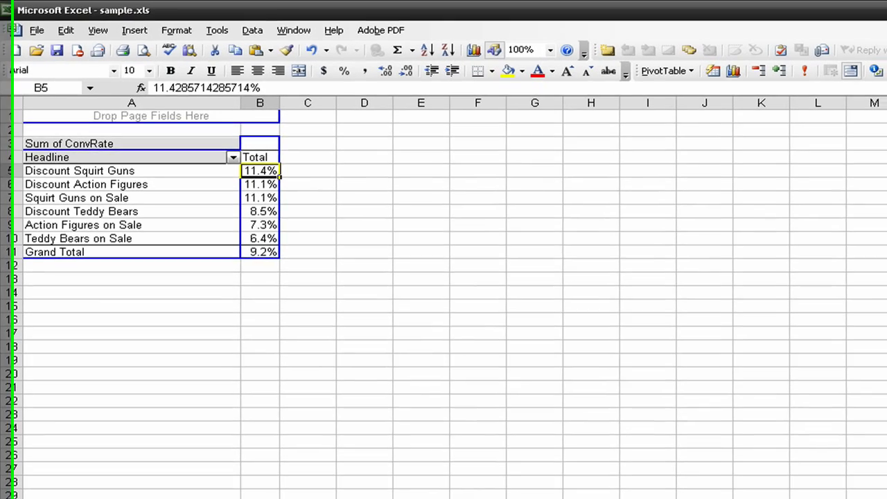
Add the Ad Group field to the rows, placed to the left of Headline
click(801, 136)
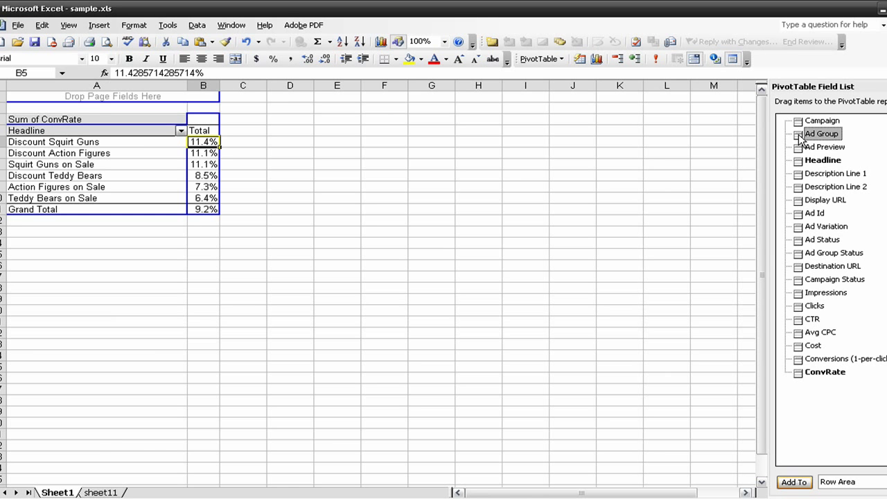
drag(800, 136, 11, 131)
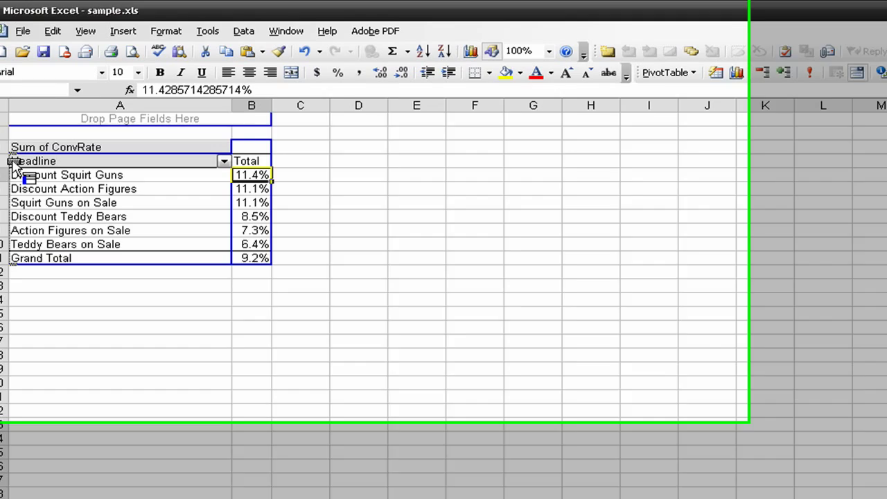
drag(14, 163, 13, 161)
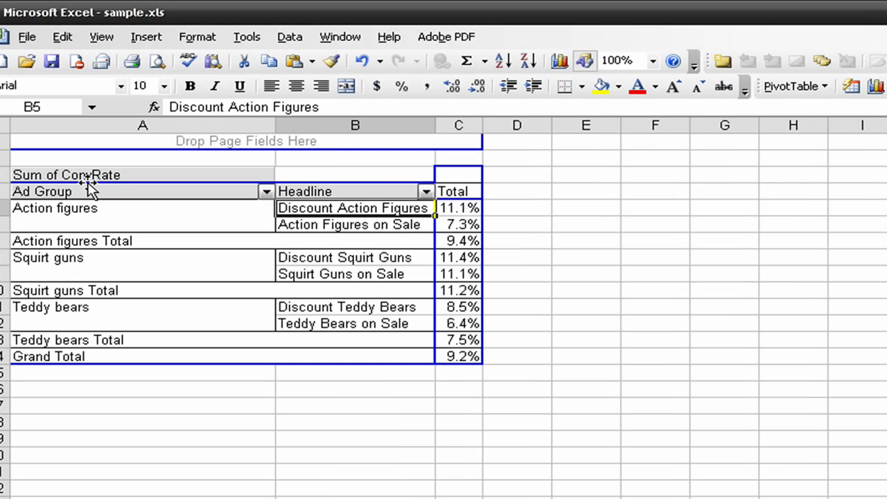
Hide the ad-group subtotal rows such as Action figures Total
click(76, 241)
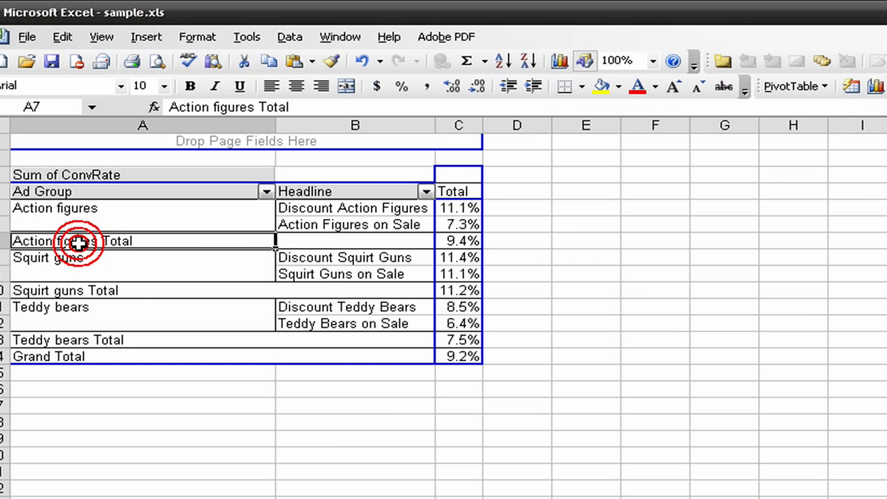
right_click(80, 242)
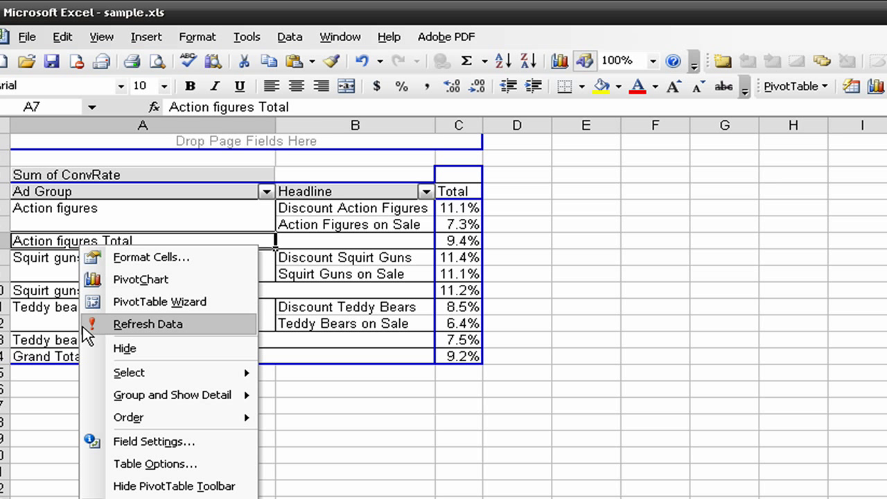
click(85, 348)
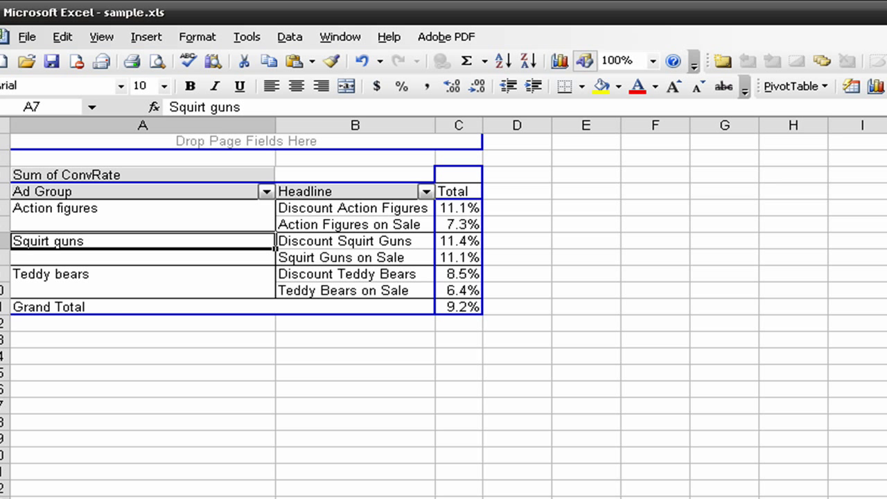
Add Campaign as the outermost row field and hide its Australia, Canada and US total rows
mouse_move(353, 191)
mouse_down()
mouse_move(360, 195)
mouse_move(131, 196)
mouse_up()
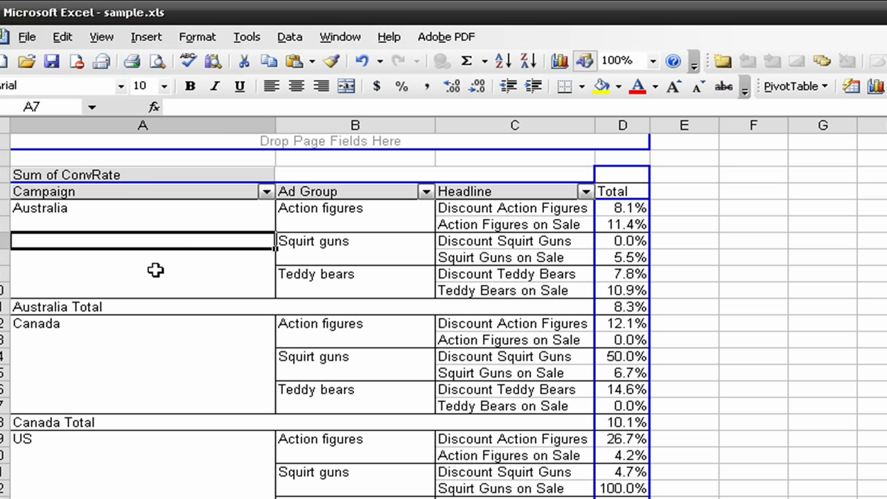
right_click(85, 302)
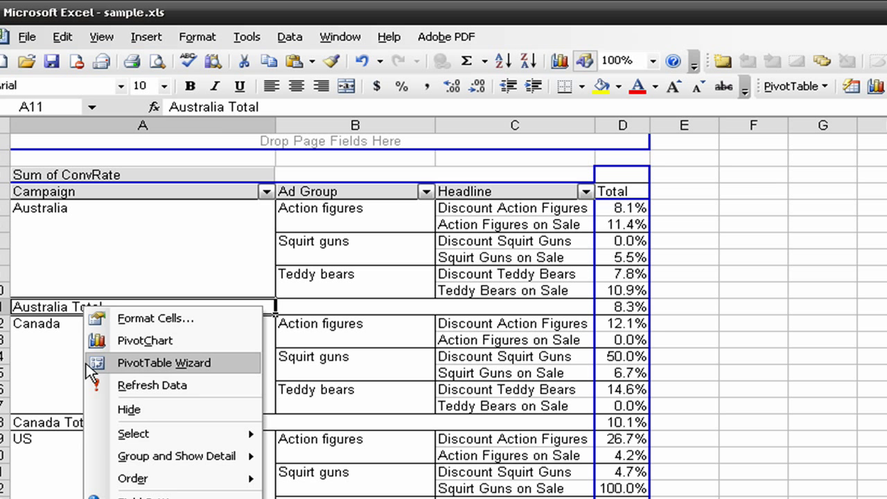
click(89, 410)
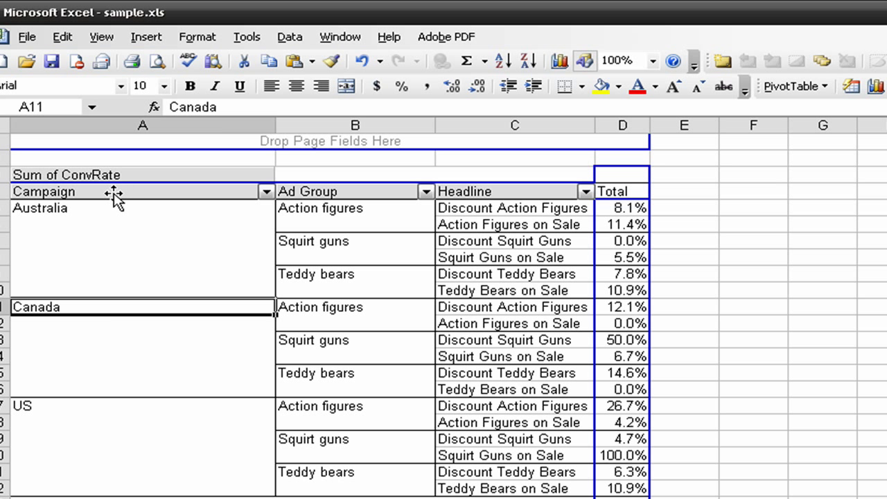
drag(117, 193, 184, 192)
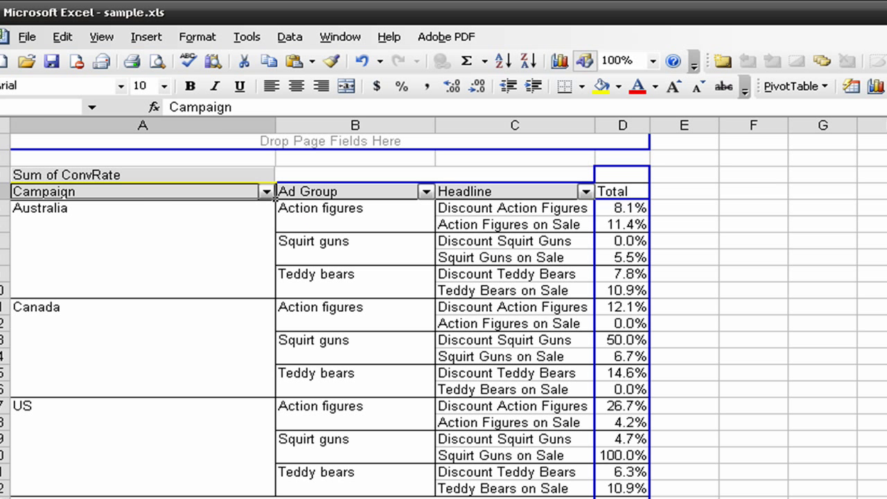
Drop Campaign from the pivot table and add Description Line 1 and Description Line 2 rows
drag(275, 197, 541, 204)
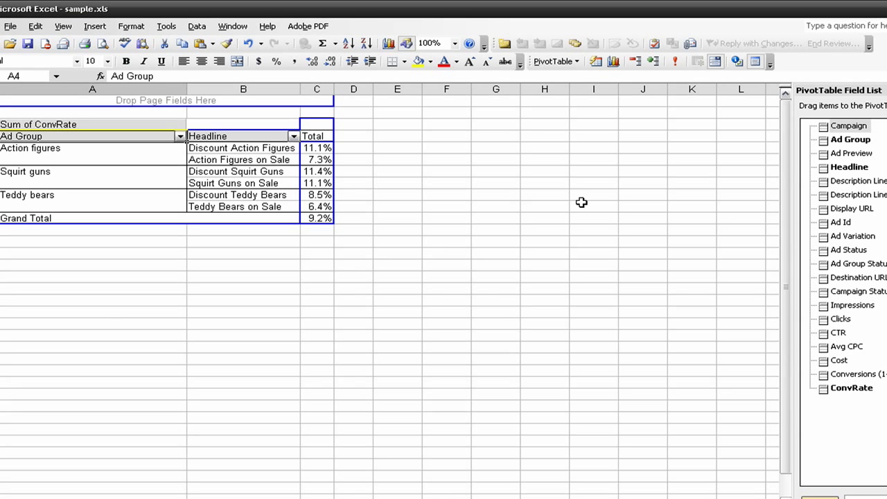
drag(823, 181, 297, 165)
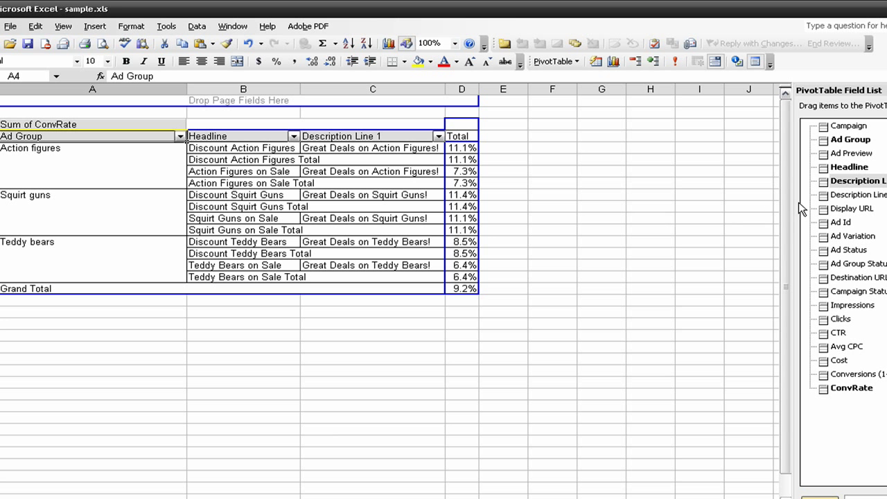
drag(826, 197, 439, 151)
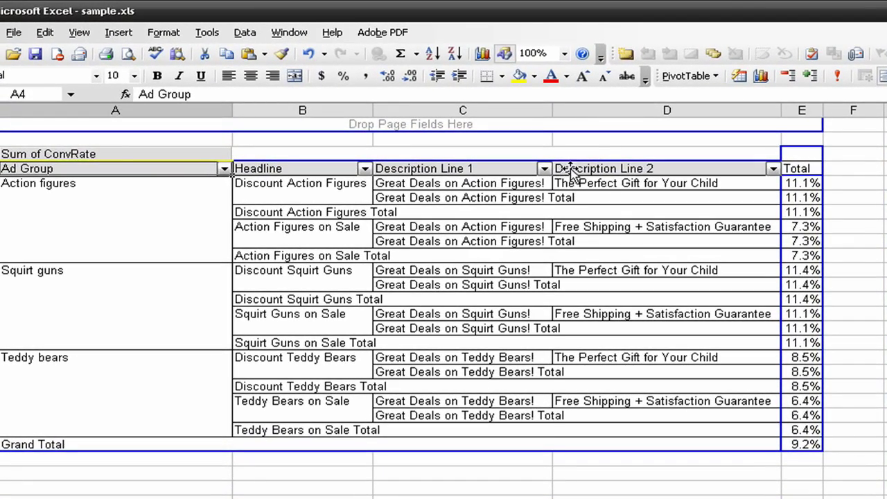
Move Description Line 2 ahead of Headline and widen its column
click(502, 151)
drag(569, 170, 340, 172)
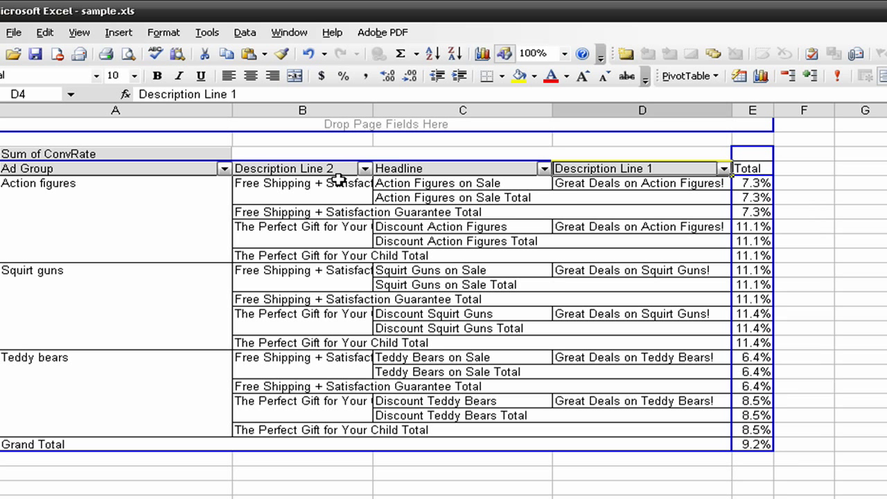
drag(372, 105, 420, 105)
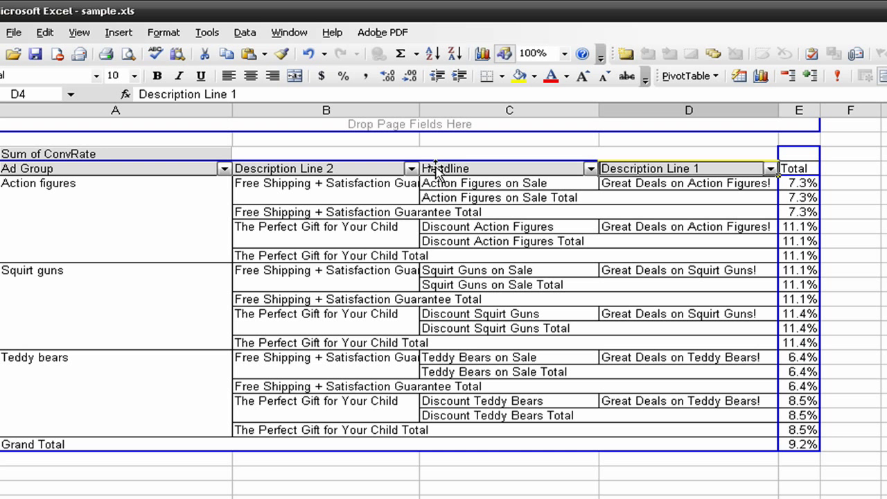
Remove the Headline and Description Line 1 fields, leaving Ad Group and Description Line 2
click(516, 168)
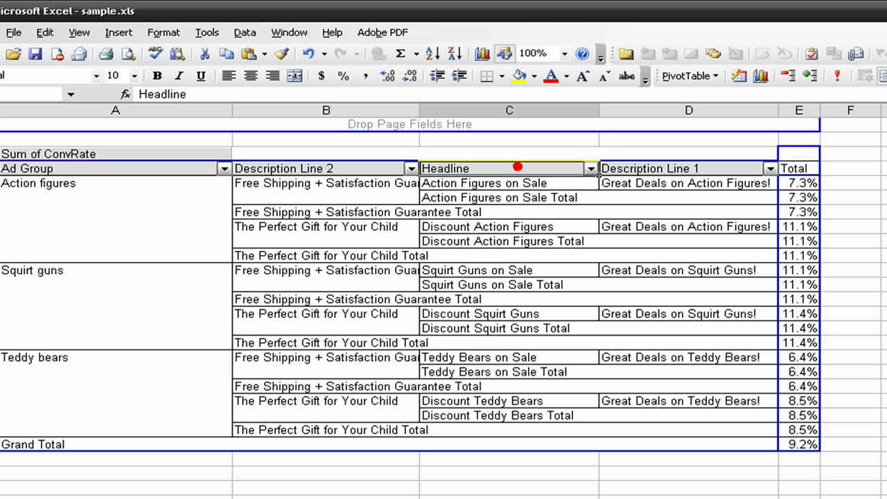
drag(516, 168, 519, 171)
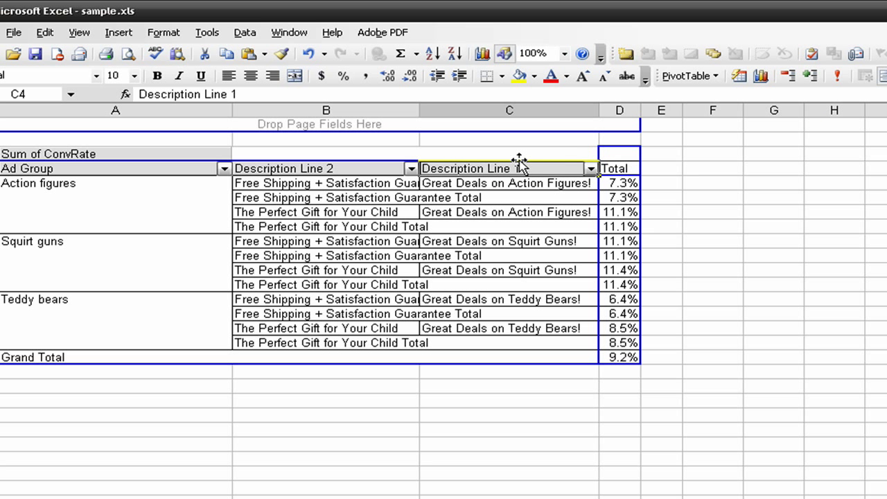
mouse_move(510, 170)
mouse_down()
mouse_move(851, 247)
mouse_move(510, 166)
mouse_up()
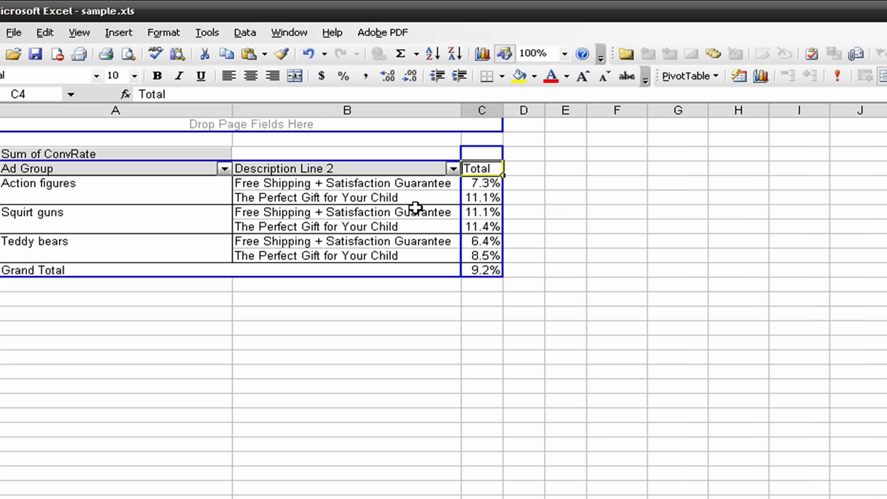
click(309, 199)
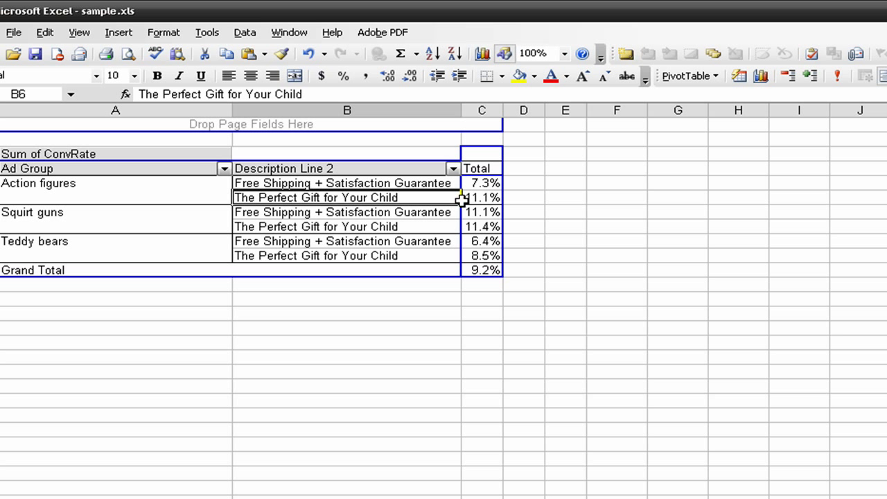
click(163, 173)
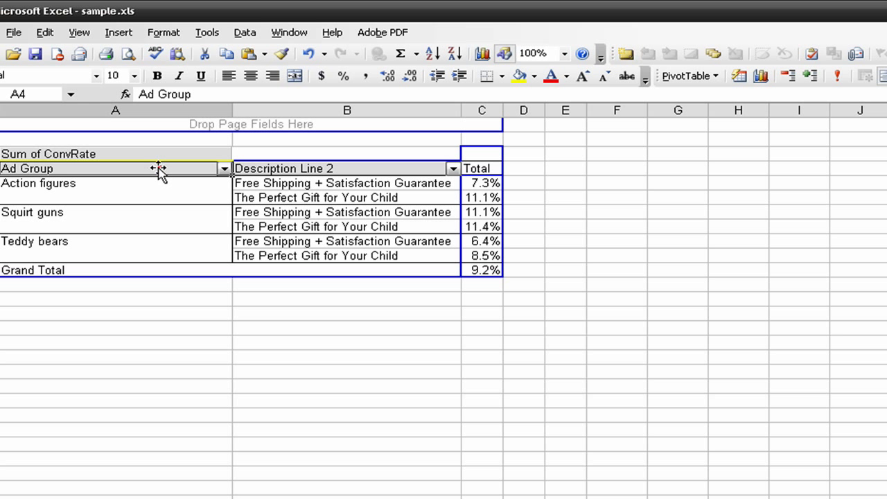
Drag Ad Group off the pivot table, leaving ConvRate by Description Line 2: 8.2% vs 10.1%
drag(138, 172, 886, 208)
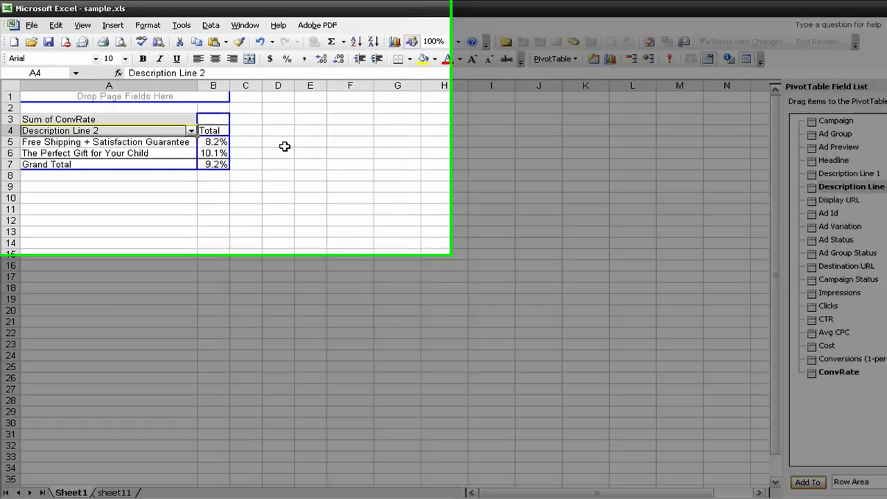